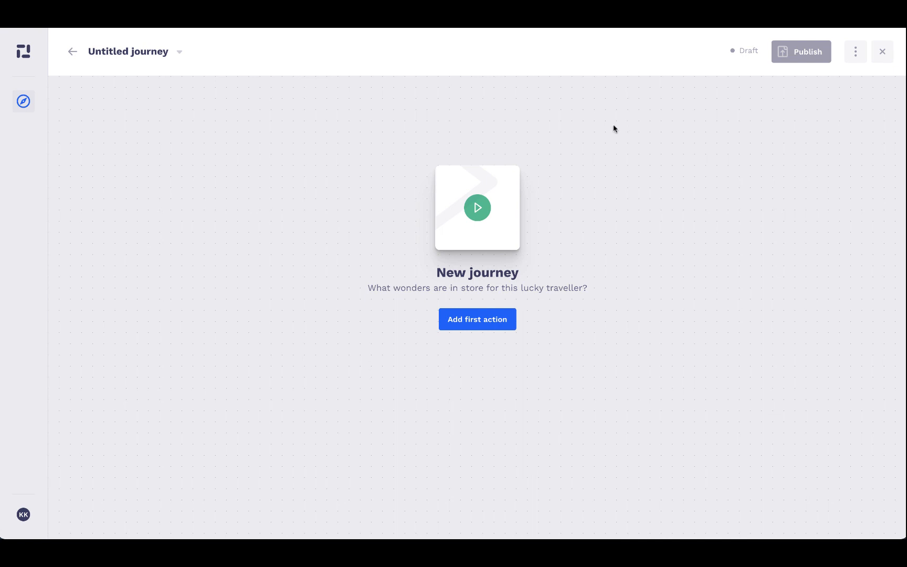
Add a Send SMS first step described 'Birthday greeting to all employees'
click(500, 318)
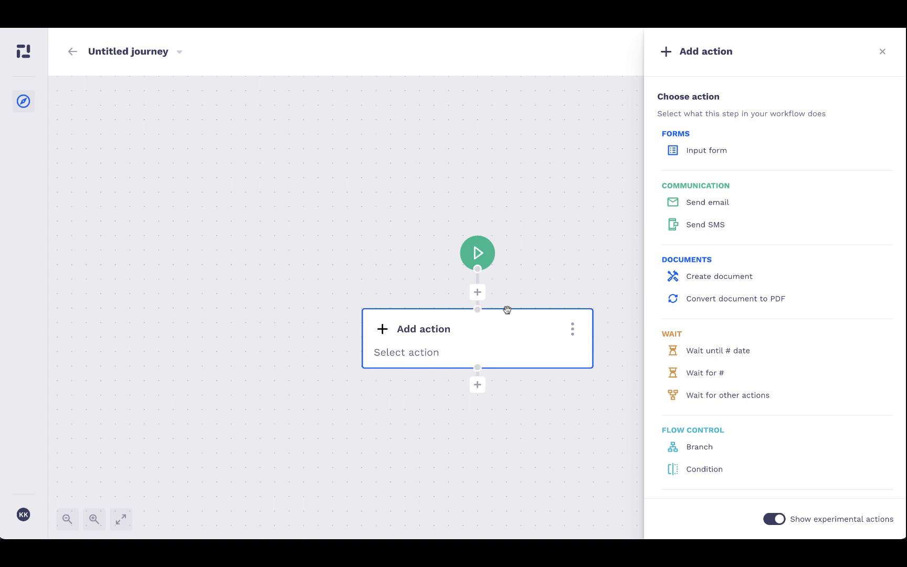
click(735, 231)
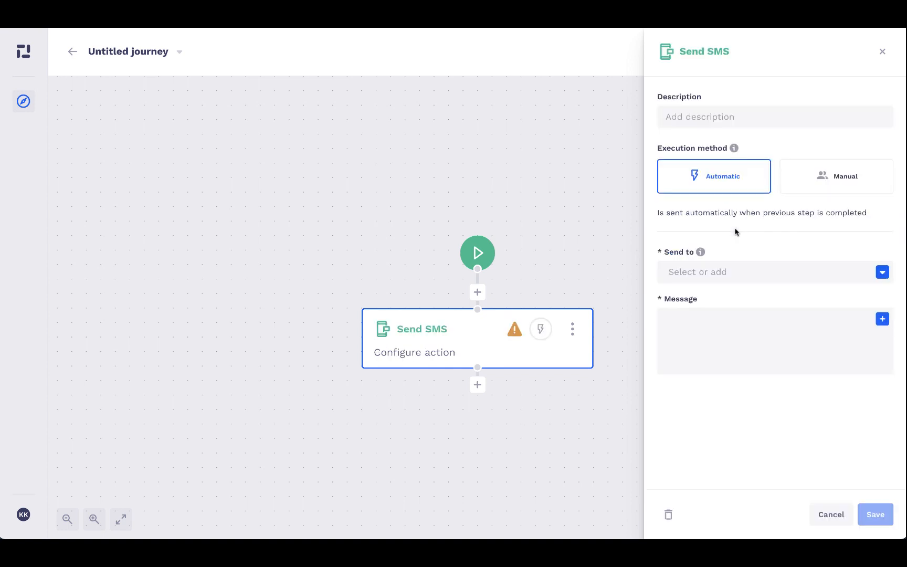
click(717, 115)
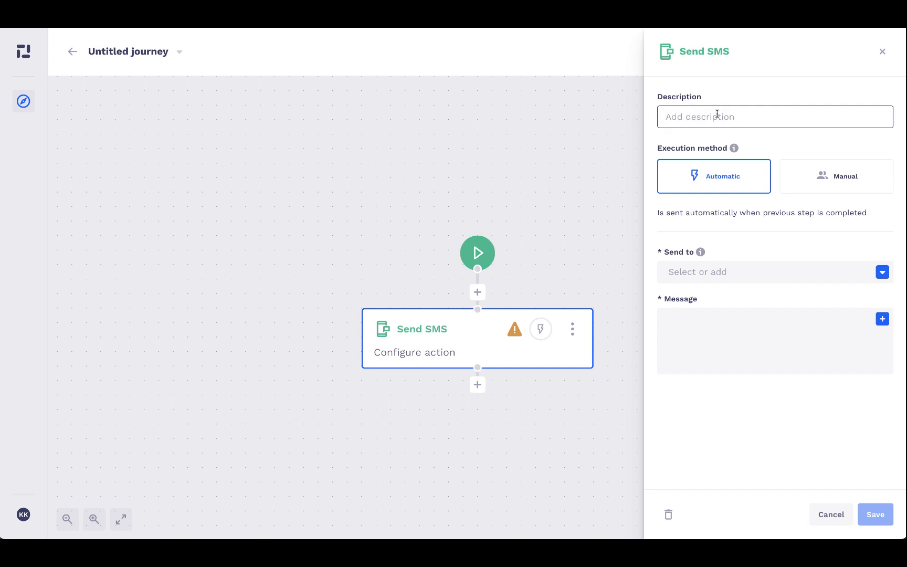
text(Birthday greeting )
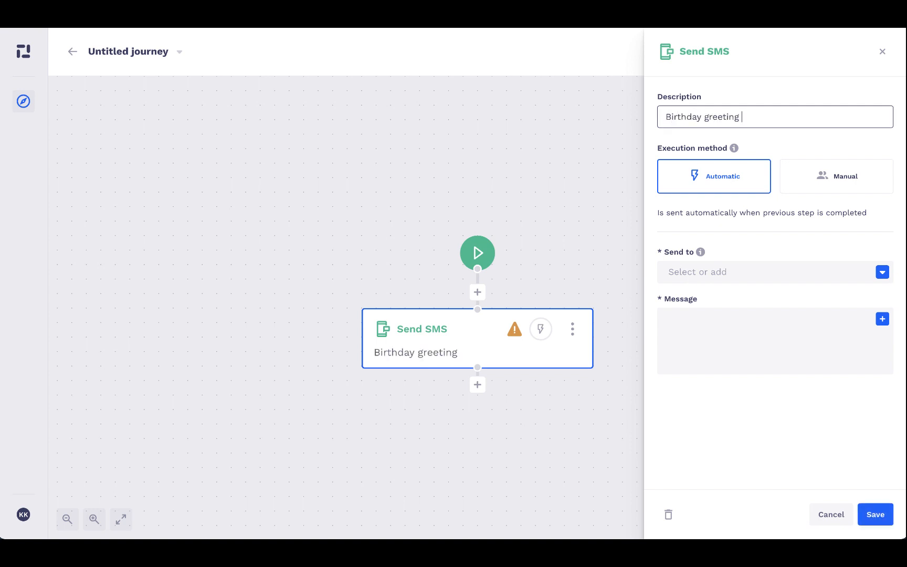
text(to all employees)
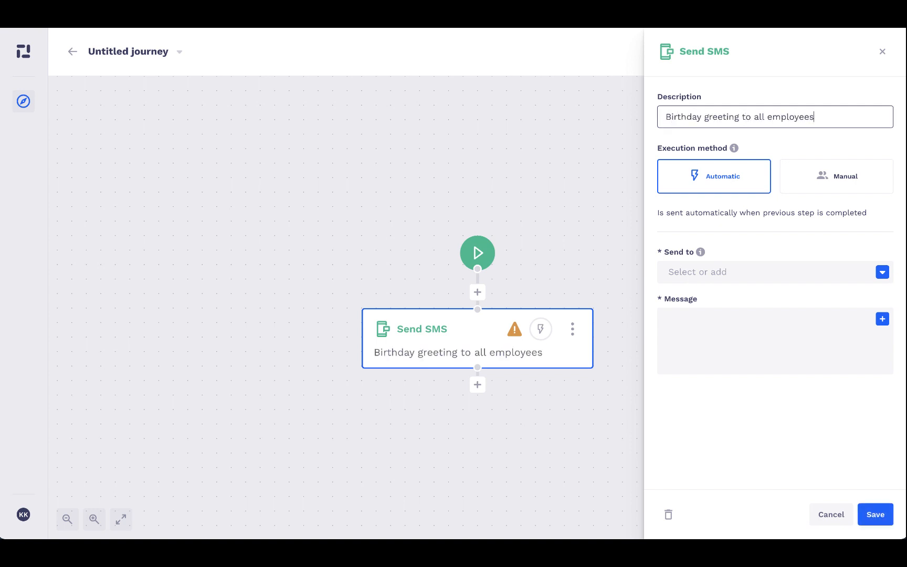
click(778, 150)
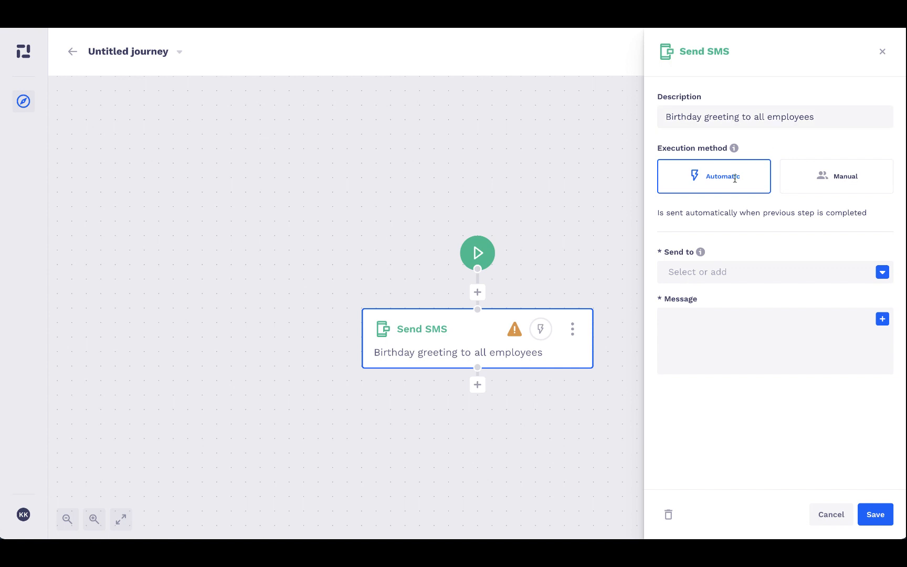
Set the SMS recipient to the Traveller phone field
click(693, 265)
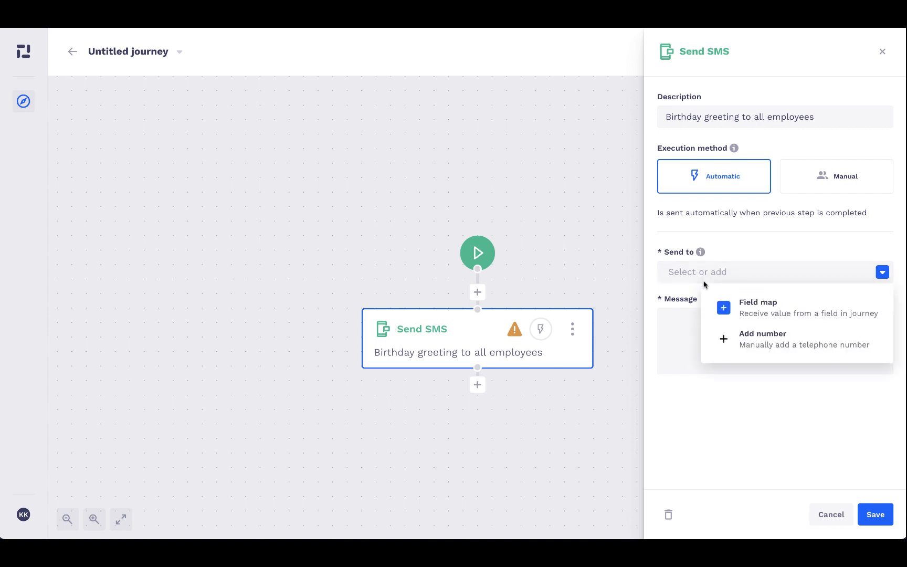
click(736, 311)
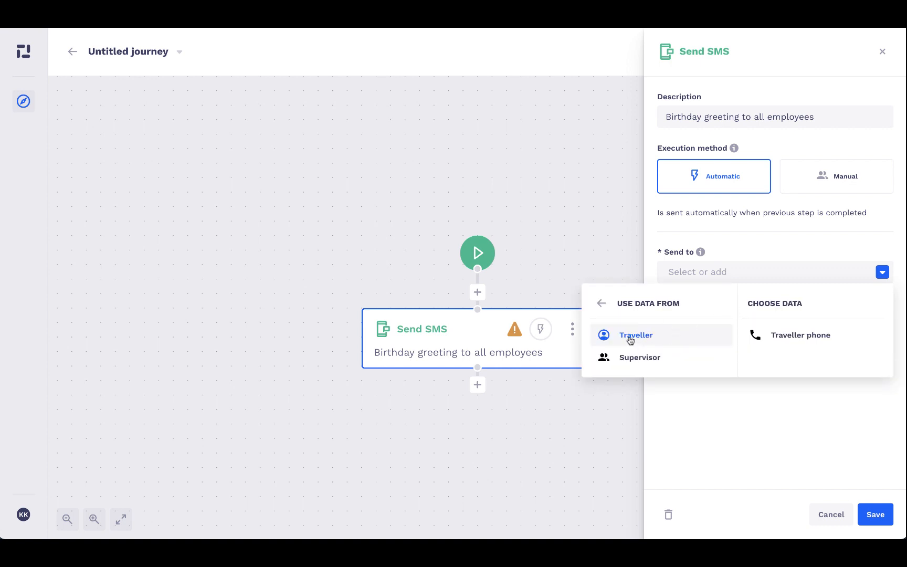
click(802, 341)
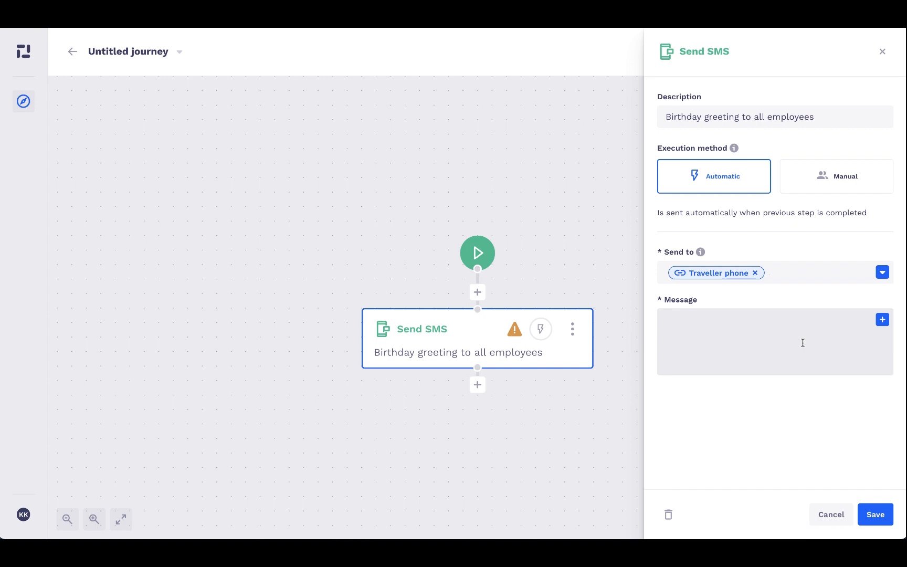
Paste the DemoCompany birthday-wish message into the SMS message body
click(802, 342)
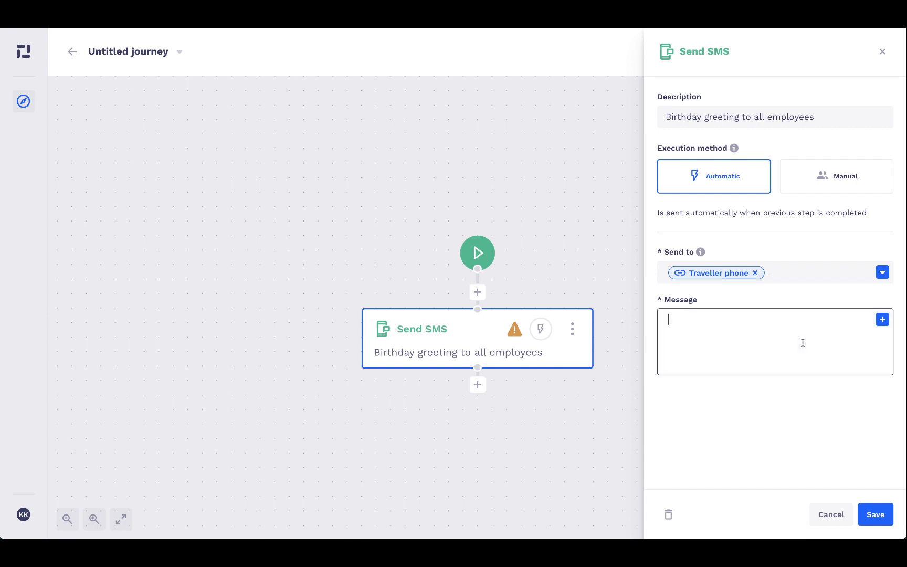
text(Hey, 🎉 All of us at DemoCompany want to wish you a fantastic birthday! Thank you for your dedication and hard work throughout the year. May this day be filled with joy, and the year ahead bring you continued success and happiness. Happy Birthday! 🎂🎈 Warm wishes, DemoCompany Team)
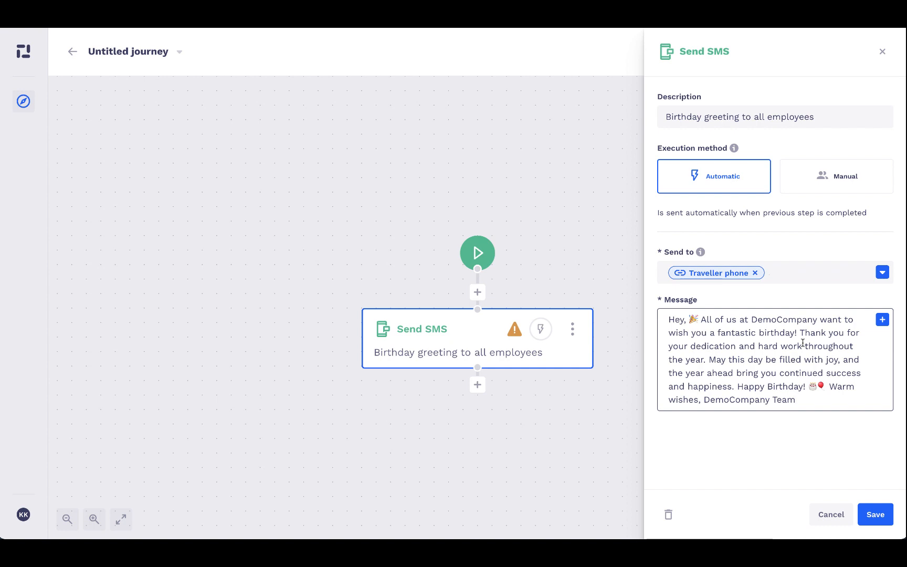
click(684, 320)
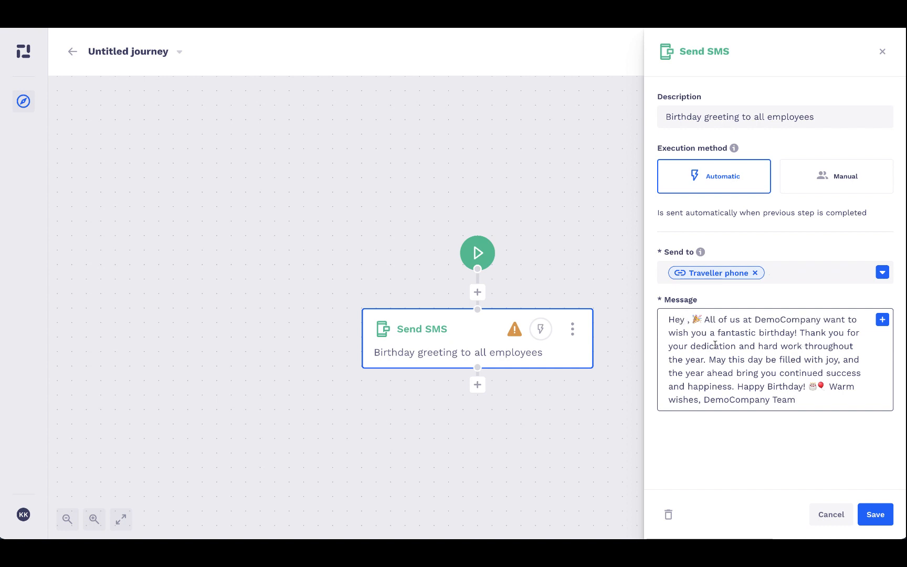
click(882, 319)
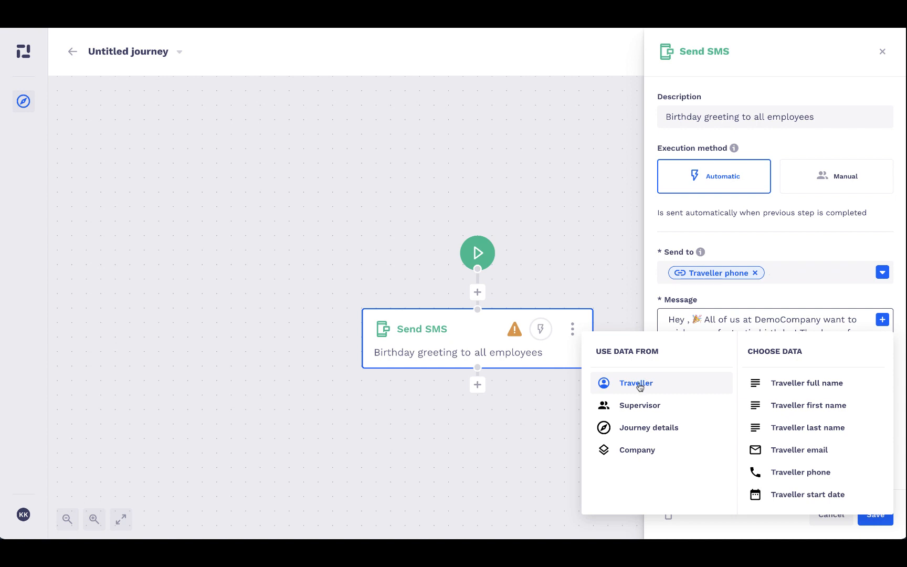
Insert Traveller first name after 'Hey' and replace the first DemoCompany with Company name
click(796, 407)
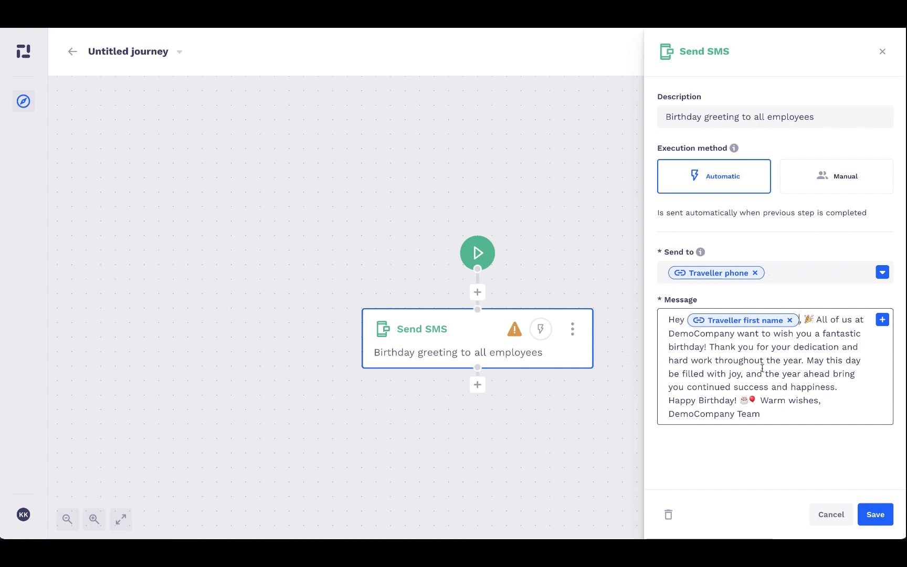
click(737, 335)
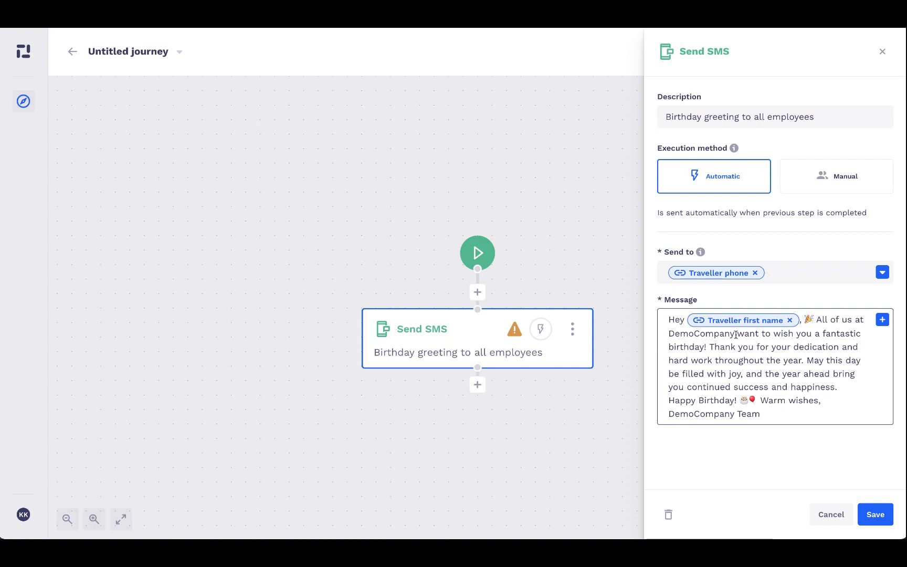
double_click(670, 335)
click(883, 321)
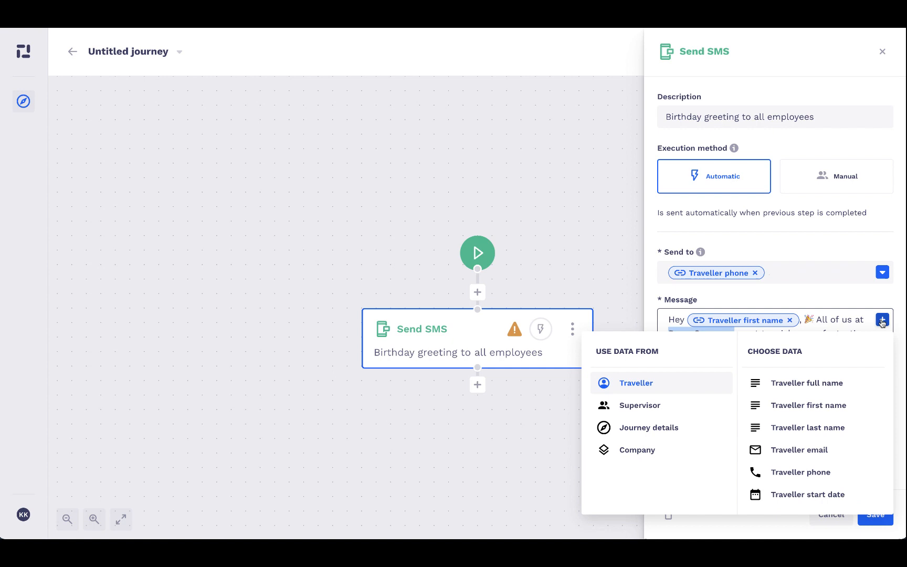
click(663, 451)
click(775, 388)
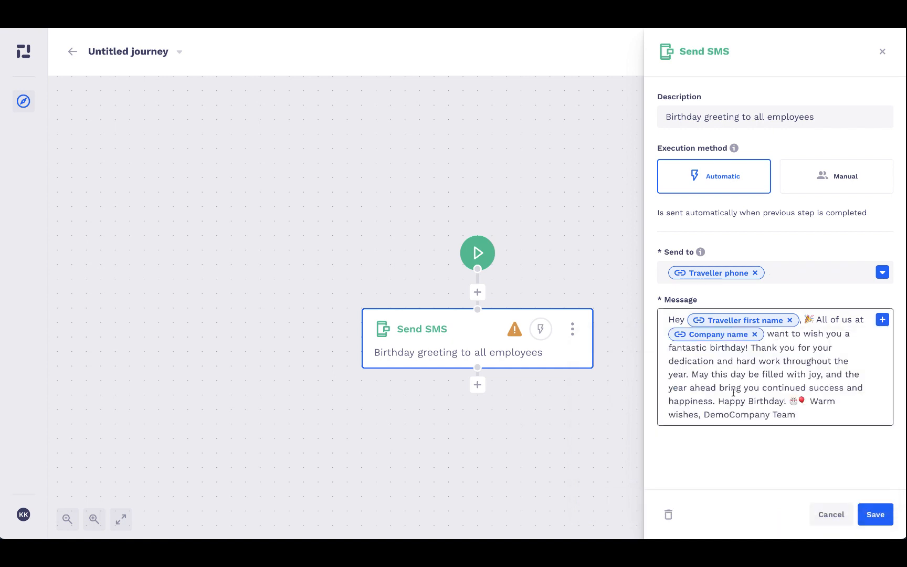
Replace the closing DemoCompany with the Company name field and save the SMS step
double_click(737, 415)
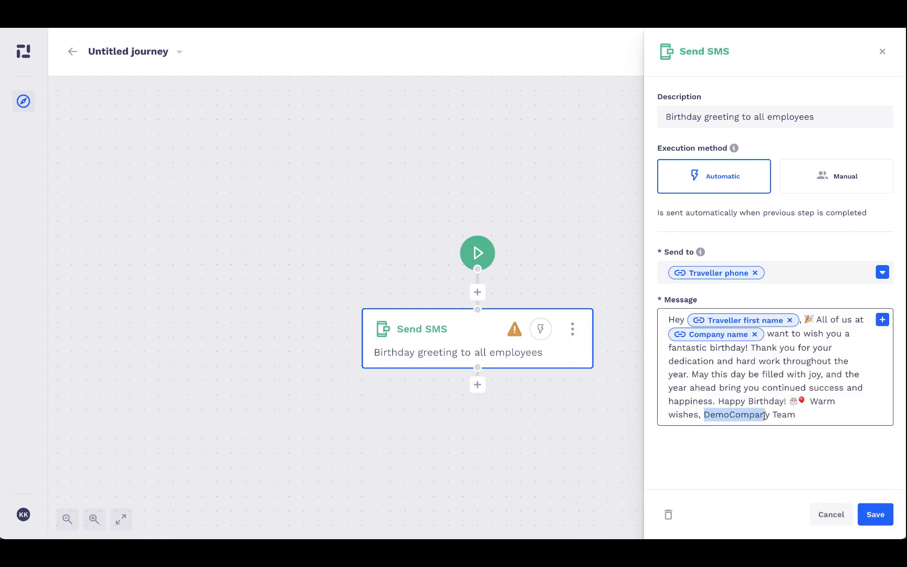
click(882, 319)
click(656, 455)
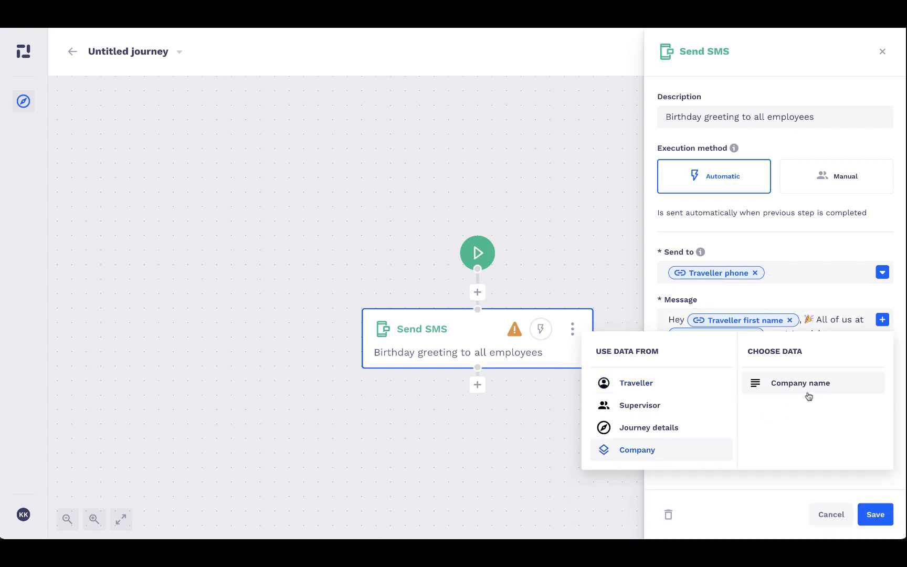
click(808, 391)
click(874, 516)
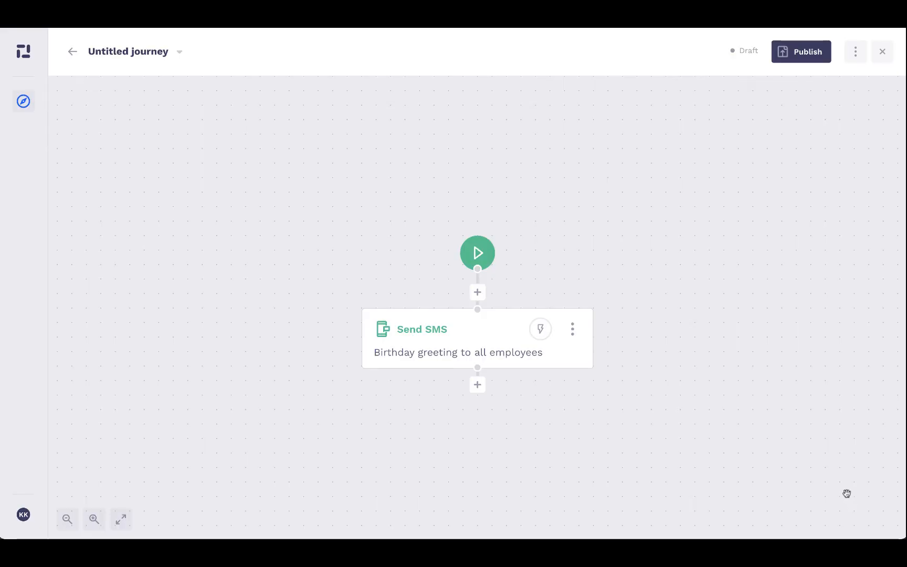
Insert a Wait until # date step before the SMS, triggering at 13:00, and save it
click(477, 293)
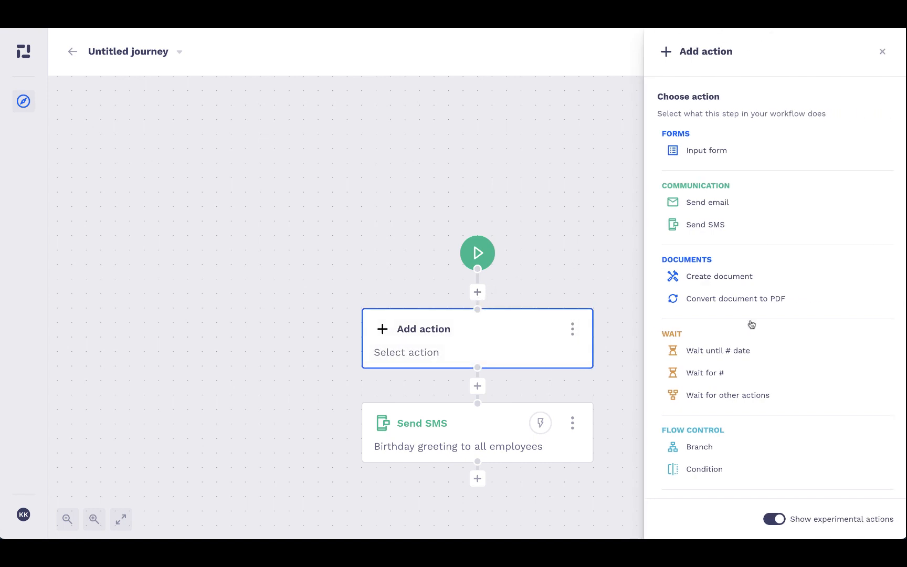
click(755, 360)
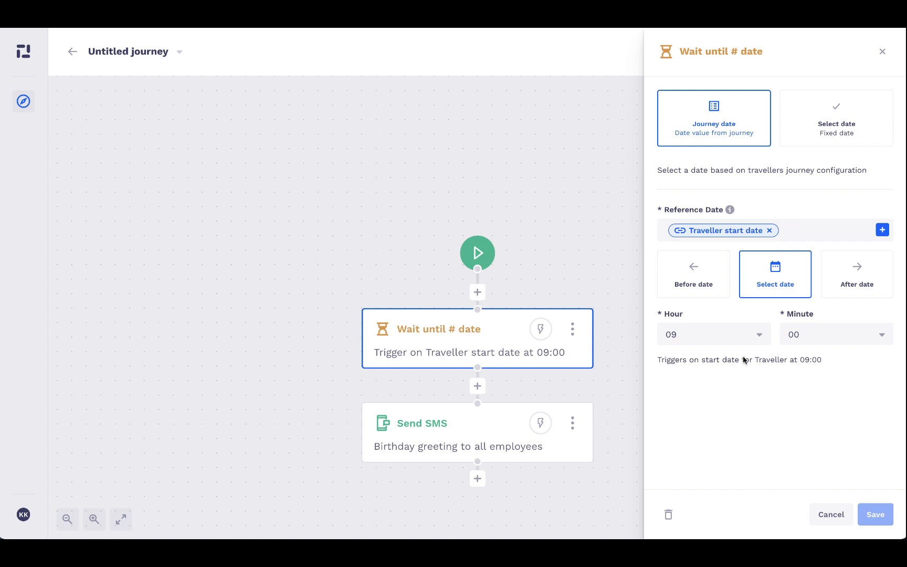
click(702, 336)
scroll(690, 431, down, 3)
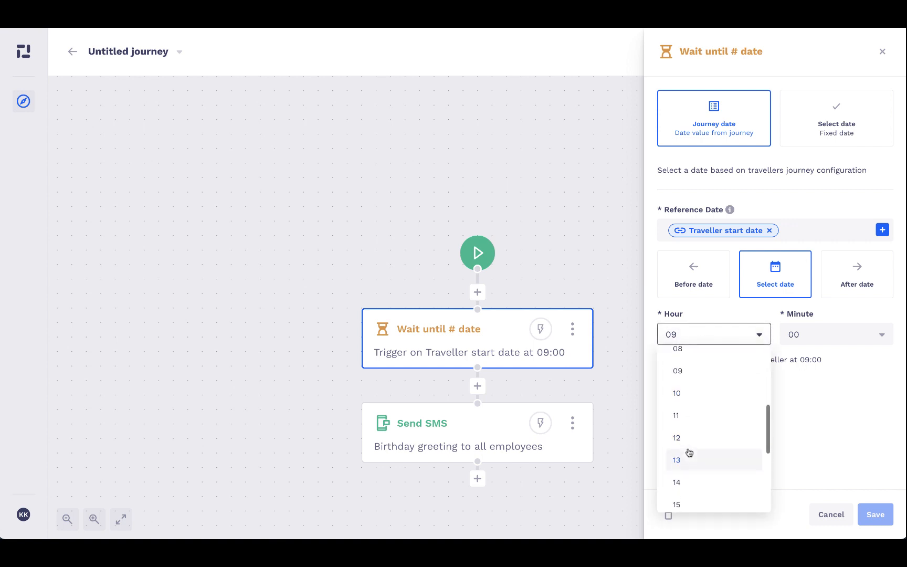
click(689, 452)
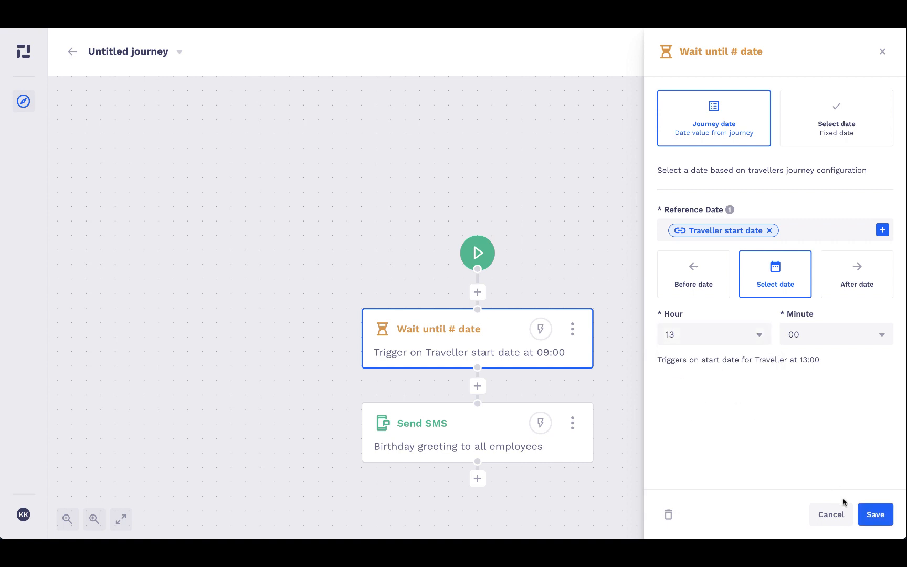
click(876, 516)
drag(755, 418, 752, 370)
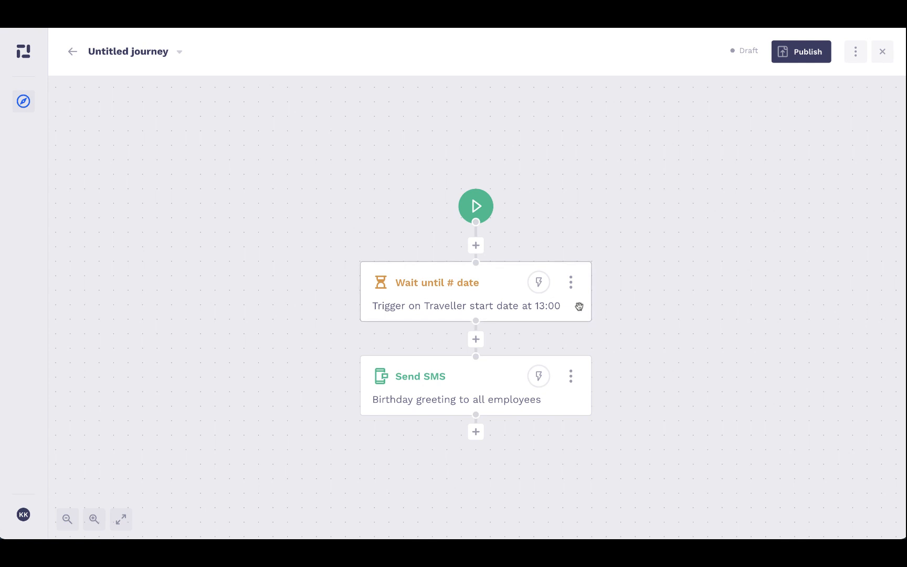
click(476, 372)
mouse_move(724, 341)
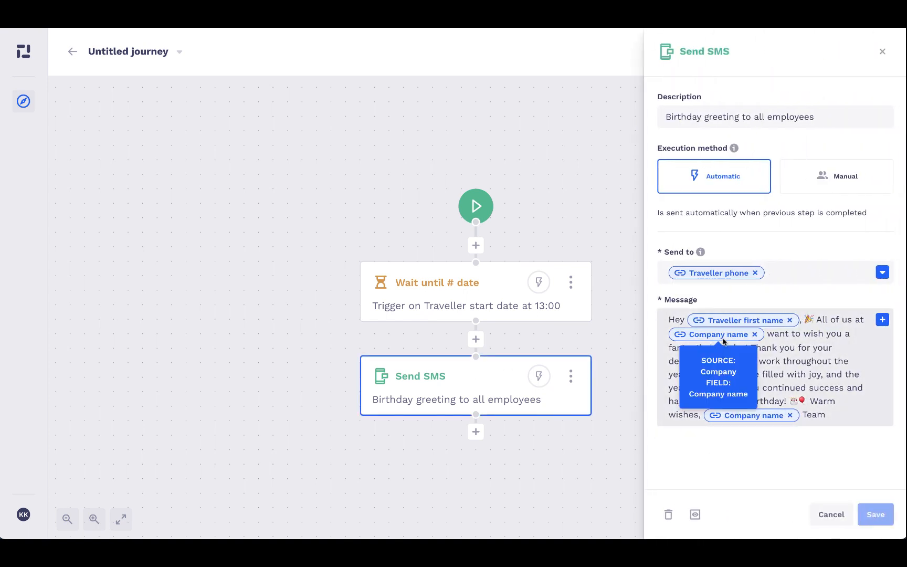
click(546, 90)
Rename the journey to 'Birthday greeting to employees'
click(178, 53)
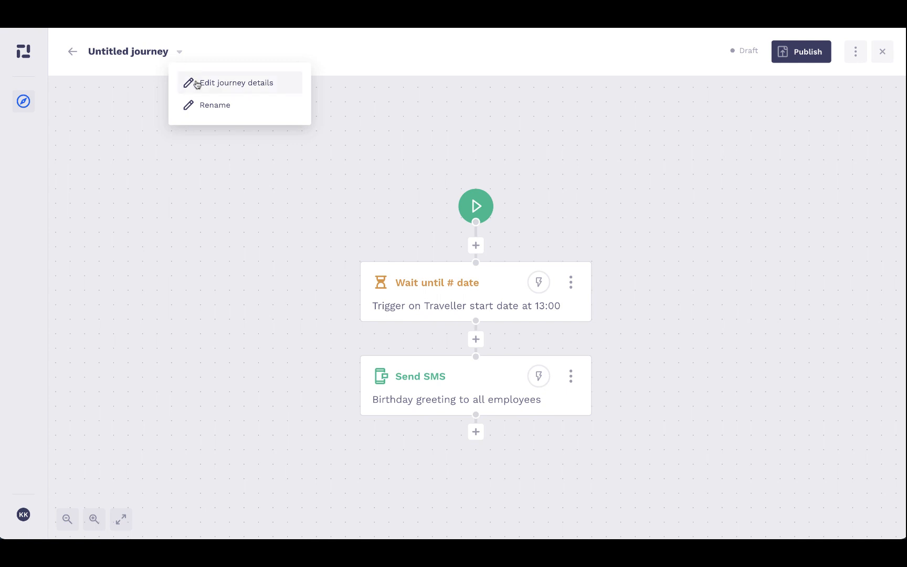
click(202, 107)
key(ctrl+a)
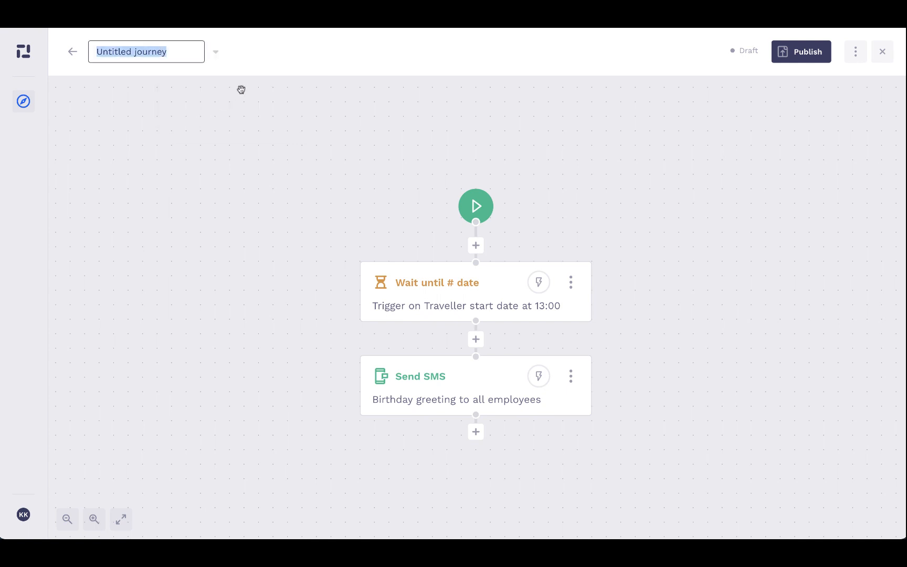
text(Birthday gree)
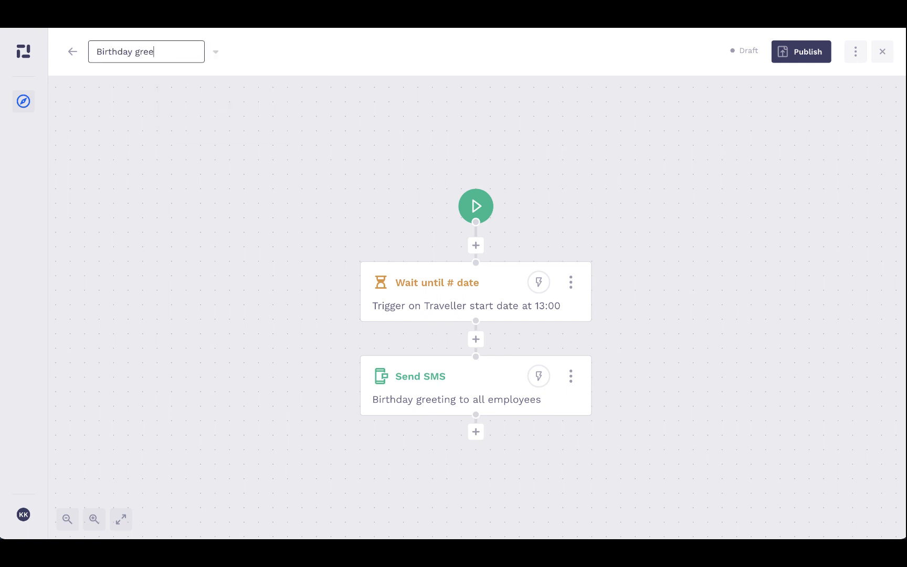
text(ting to employees)
key(Return)
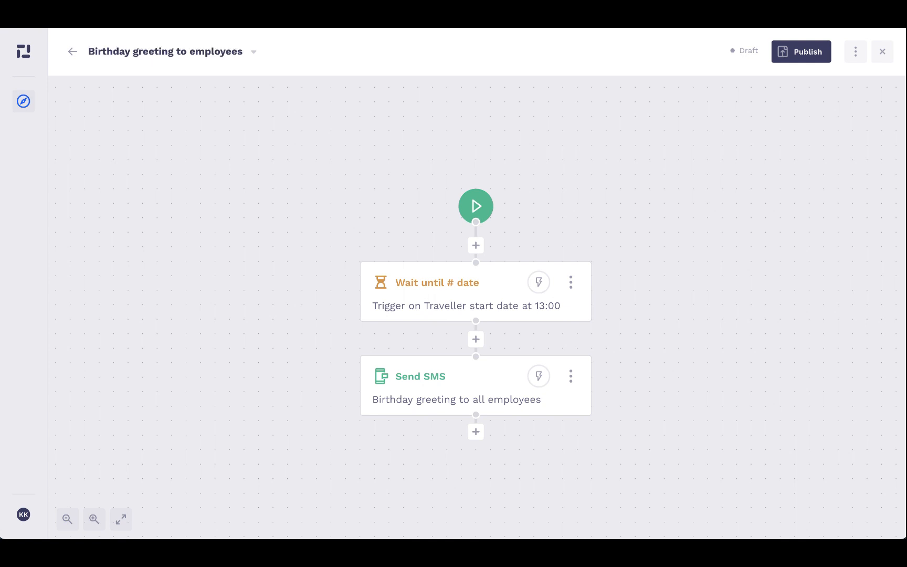
Save the journey description 'Whenever an employee has a birthday they get a text greeting from the company.'
click(254, 52)
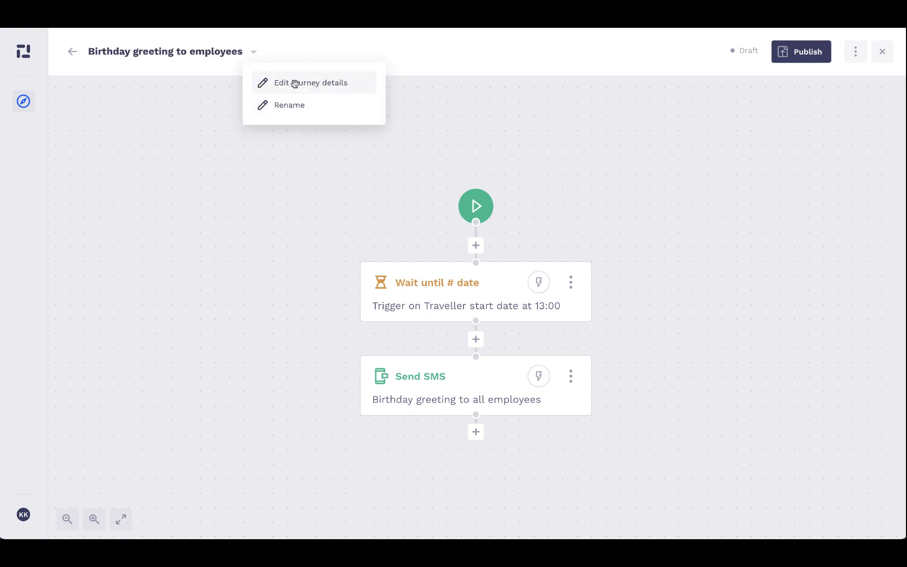
click(294, 82)
click(748, 173)
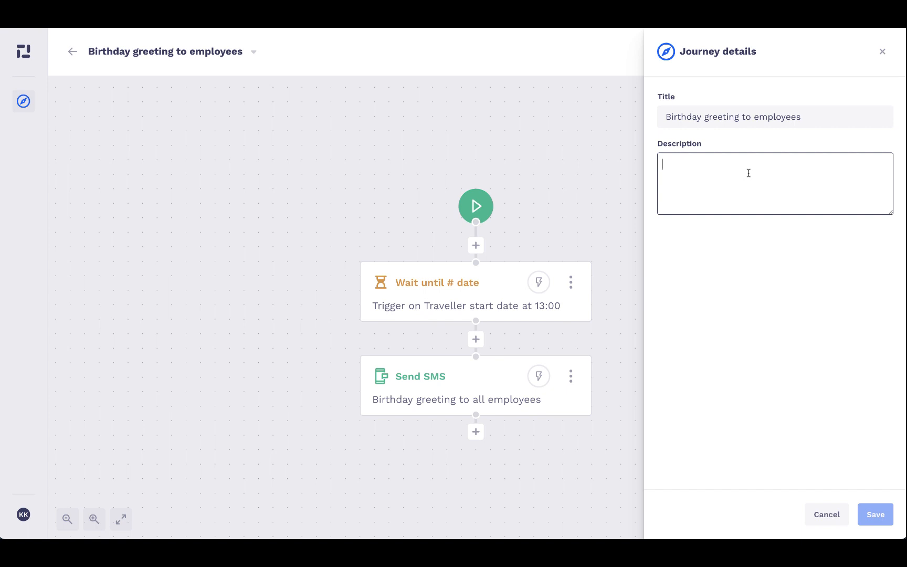
text(Whenever )
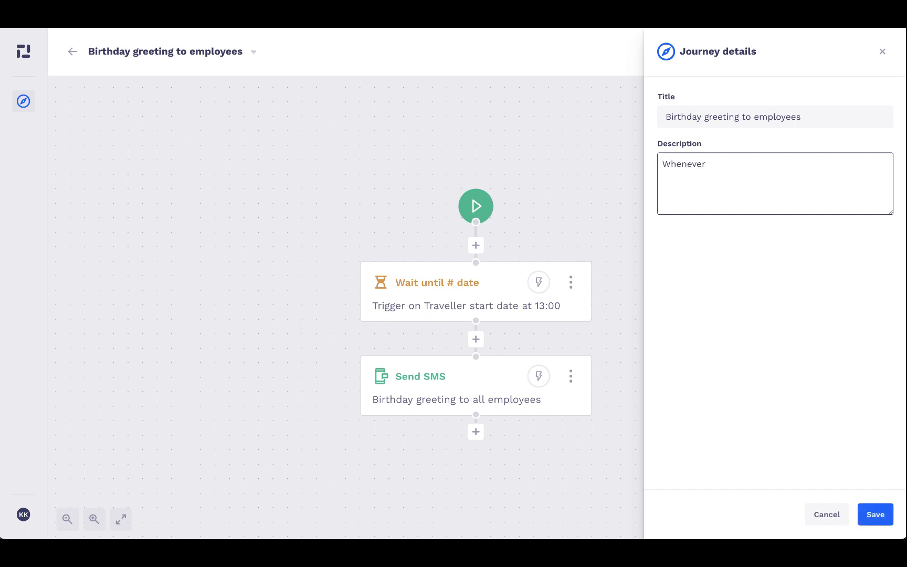
text(an employee has a birthday t)
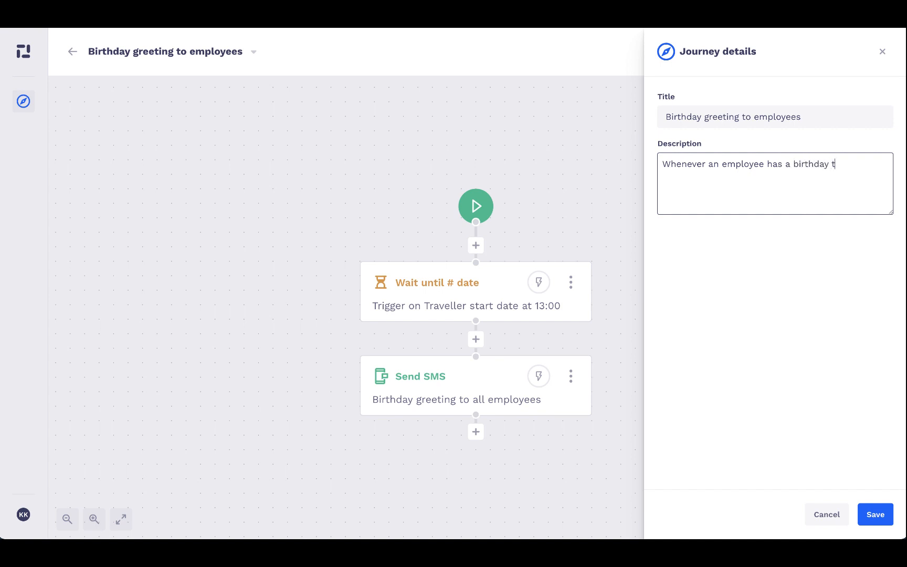
text(hey get a text greeting form th)
key(BackSpace)
key(BackSpace)
key(BackSpace)
key(BackSpace)
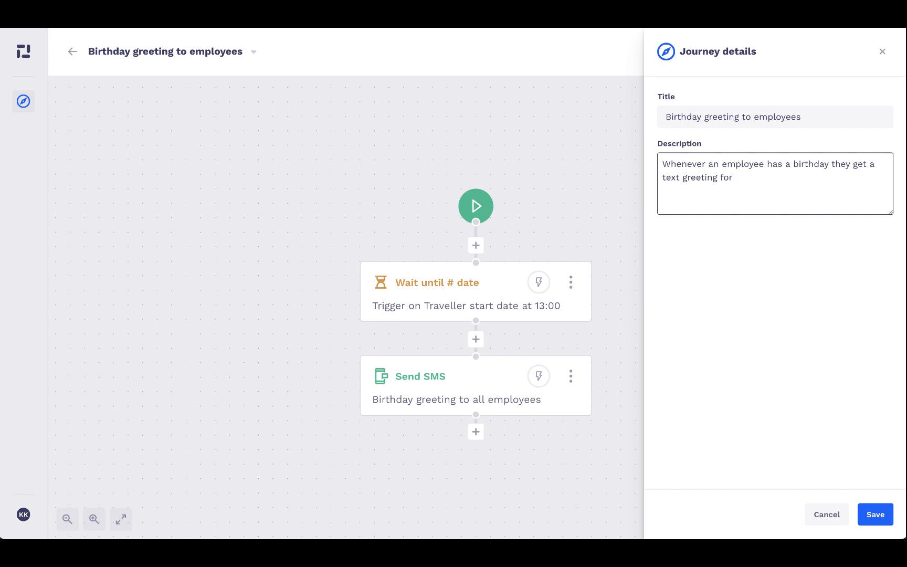
key(BackSpace)
key(BackSpace)
text(rom the company.)
click(874, 514)
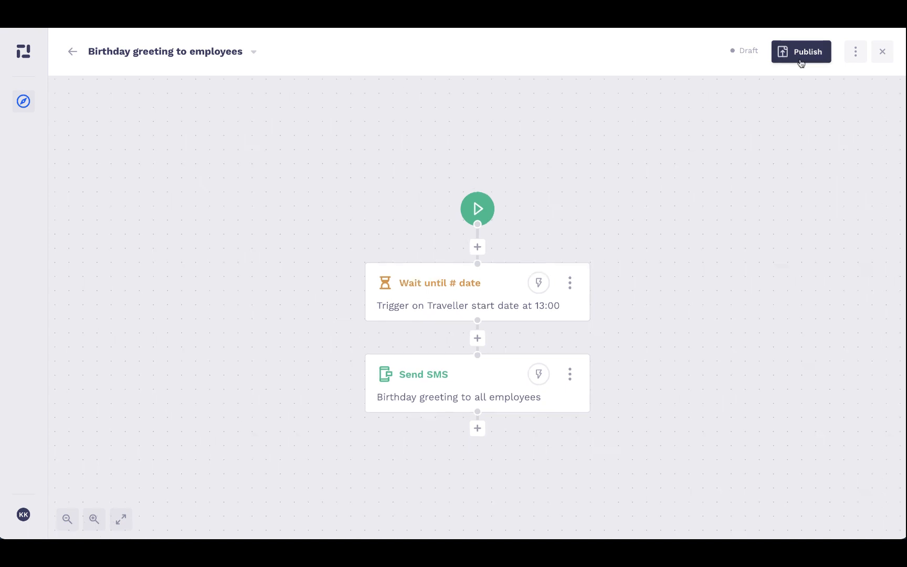
Publish the journey, then close the Add traveller panel without adding anyone
click(801, 53)
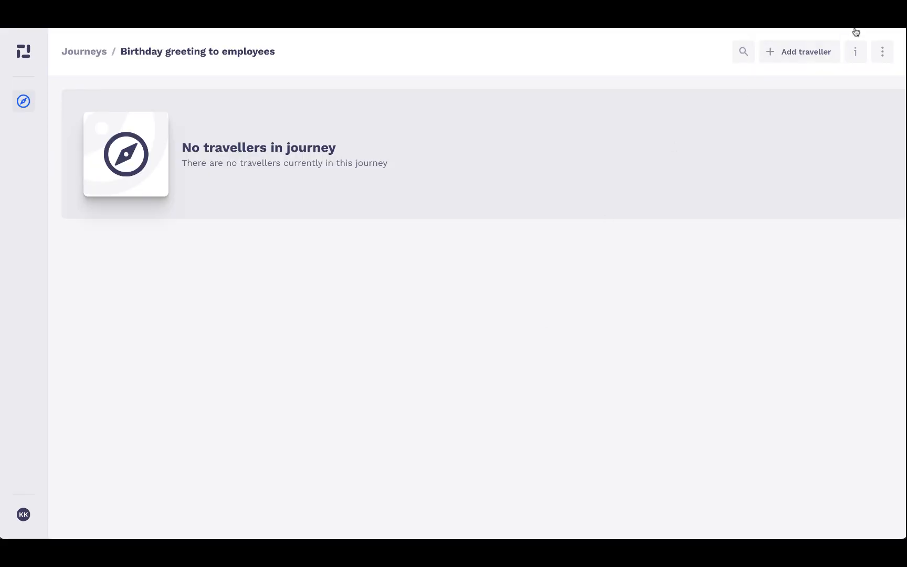
click(806, 51)
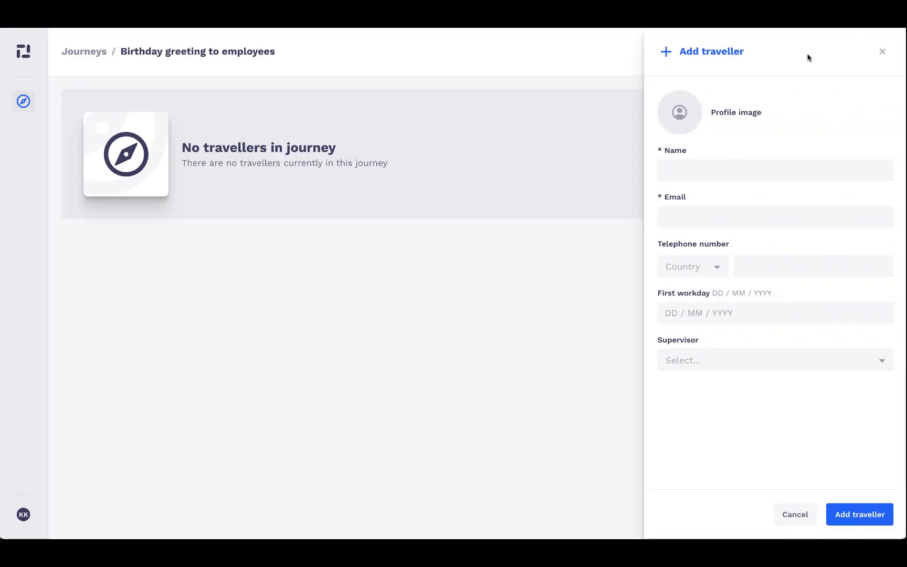
click(881, 53)
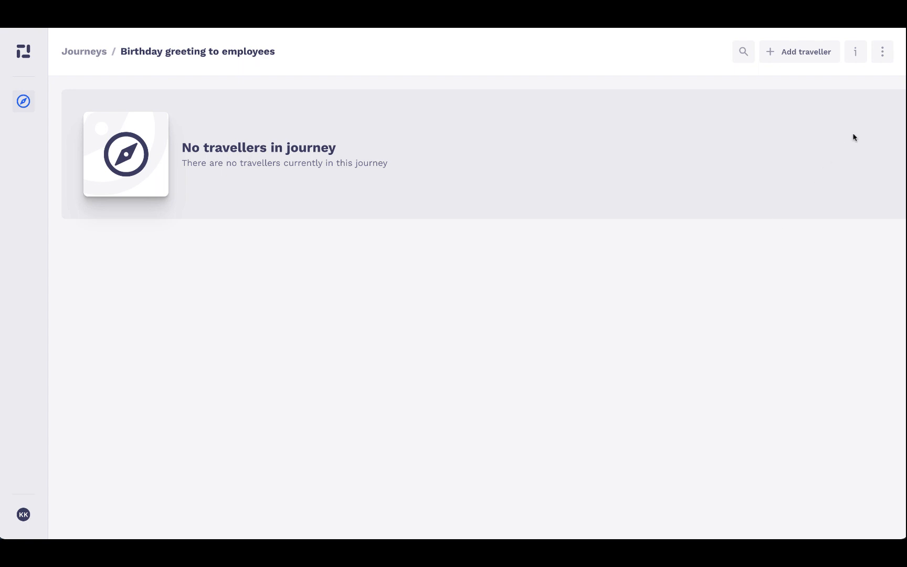
Import the ten traveller rows from a CSV file with the CSV import tool
click(882, 58)
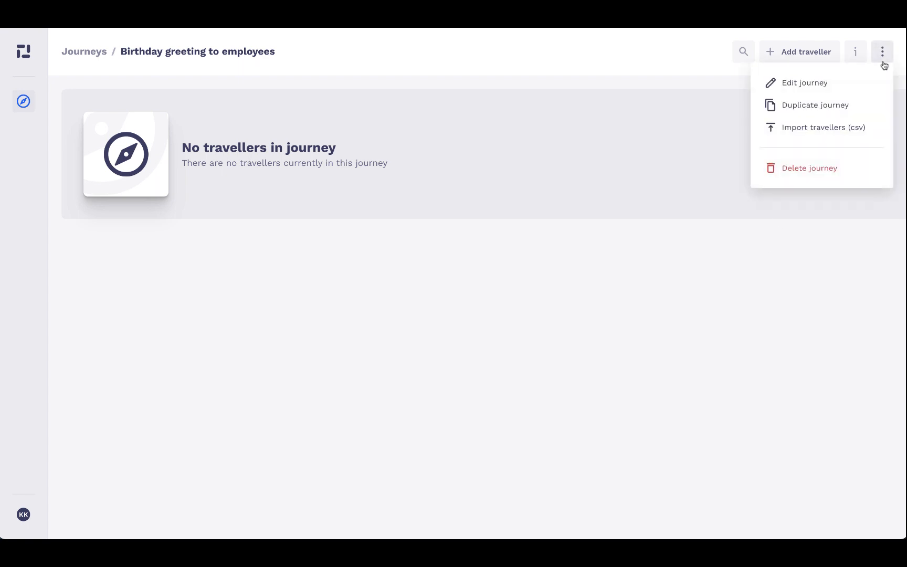
click(840, 126)
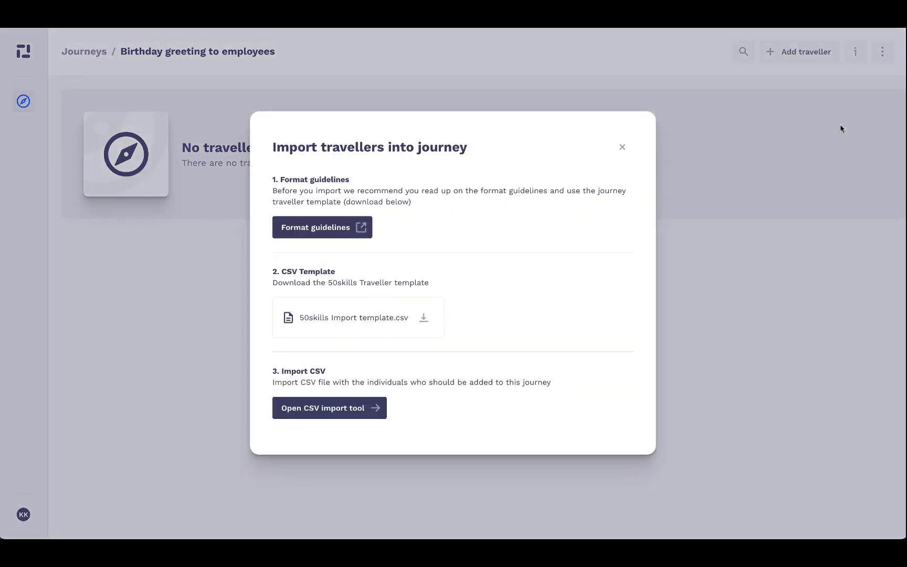
click(354, 415)
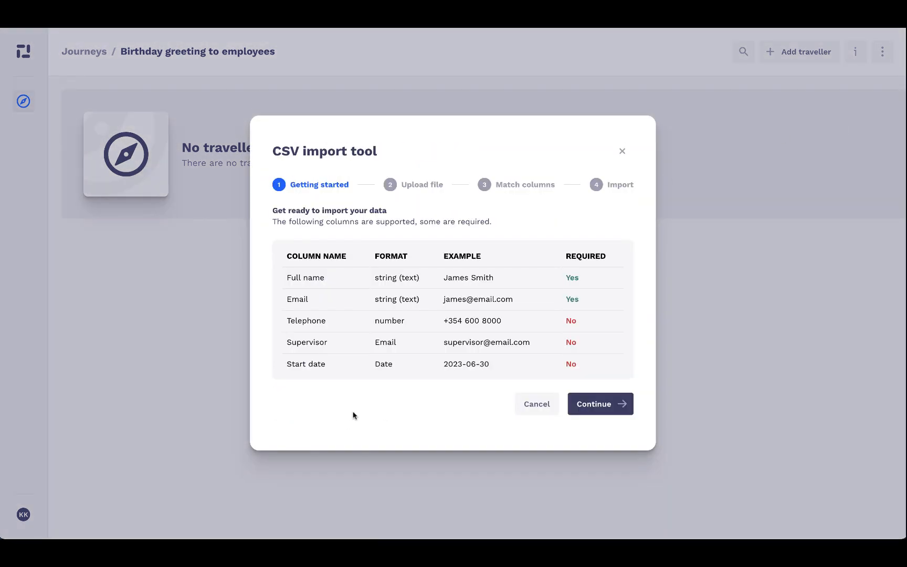
click(600, 404)
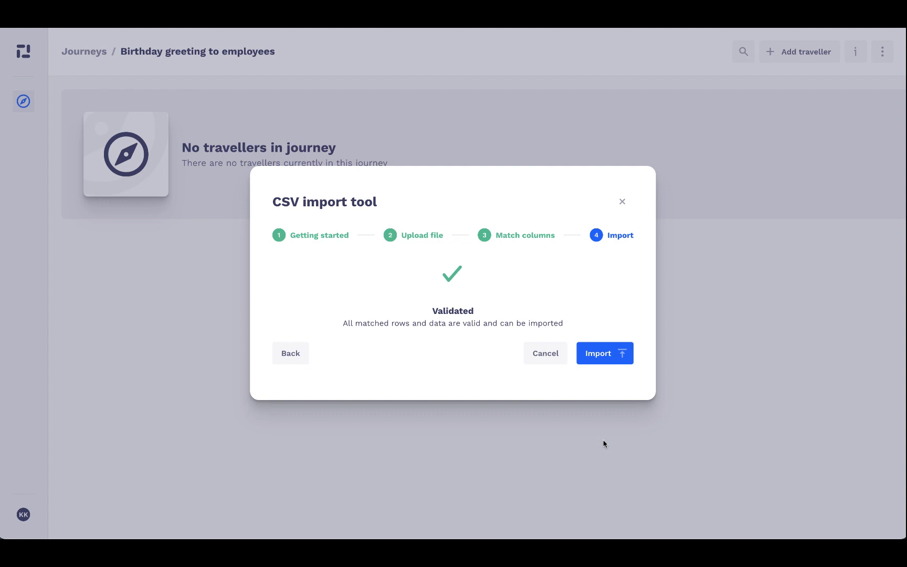
click(601, 354)
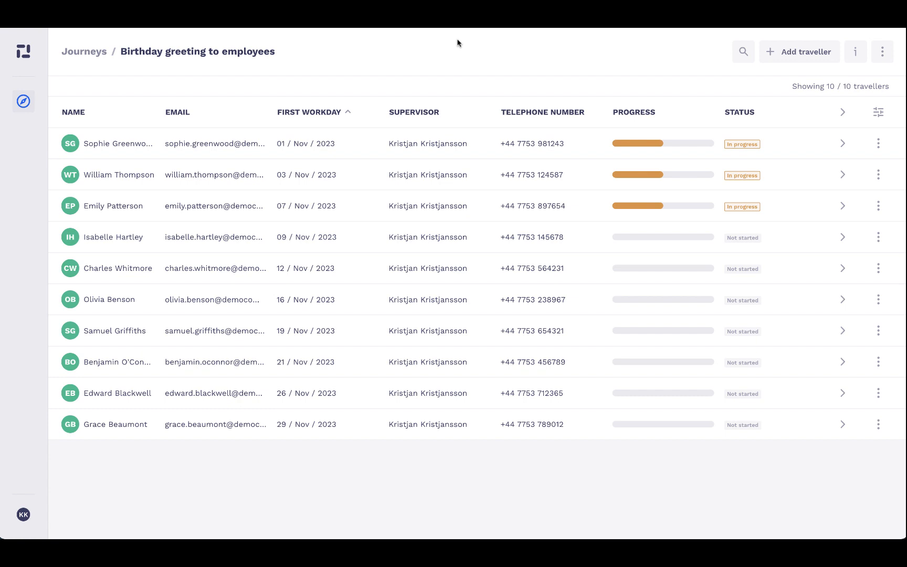
Start the birthday journey for the fourth traveller in the list
click(111, 237)
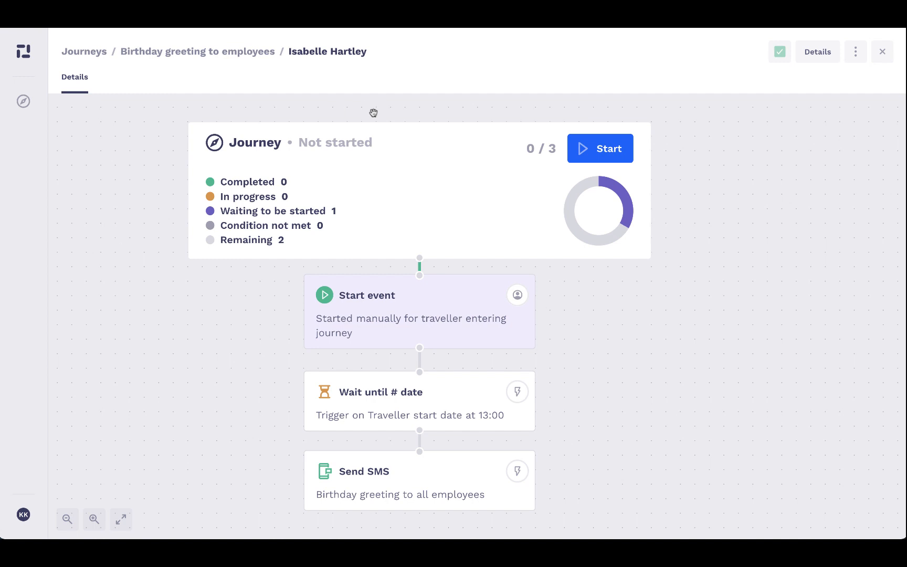
click(598, 149)
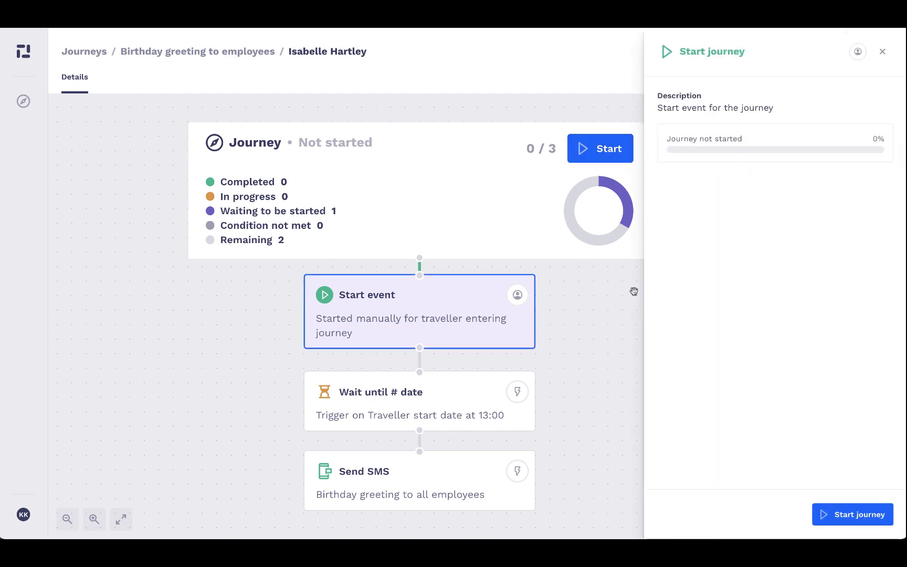
click(848, 516)
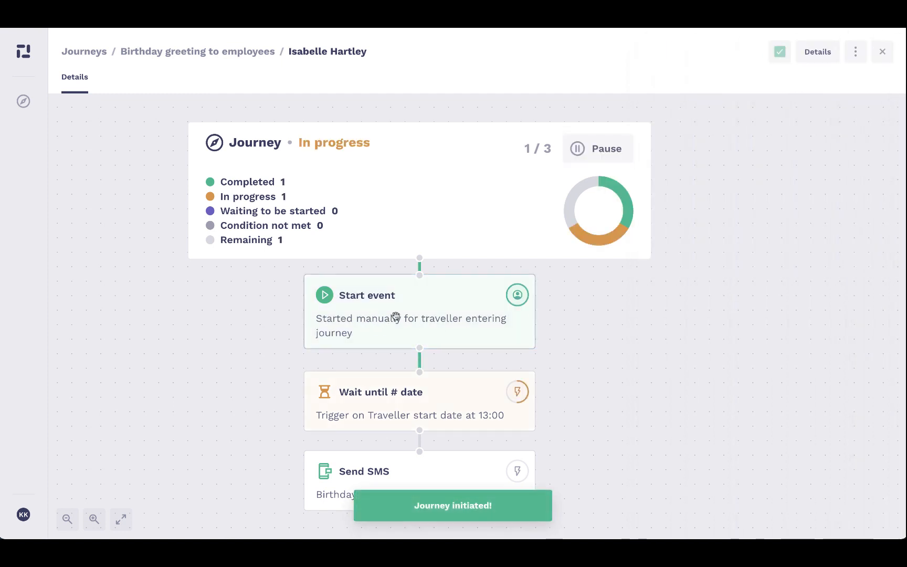
scroll(570, 276, down, 2)
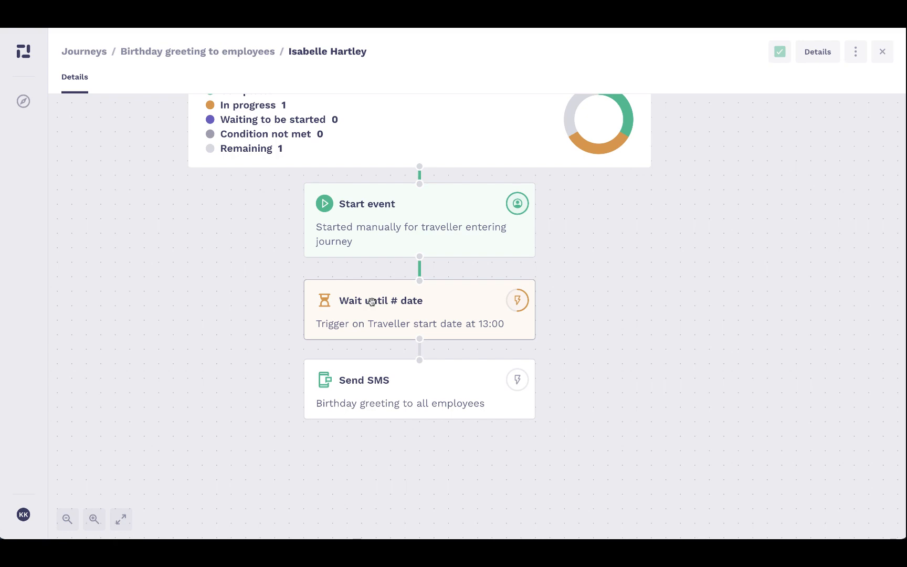
scroll(487, 329, down, 3)
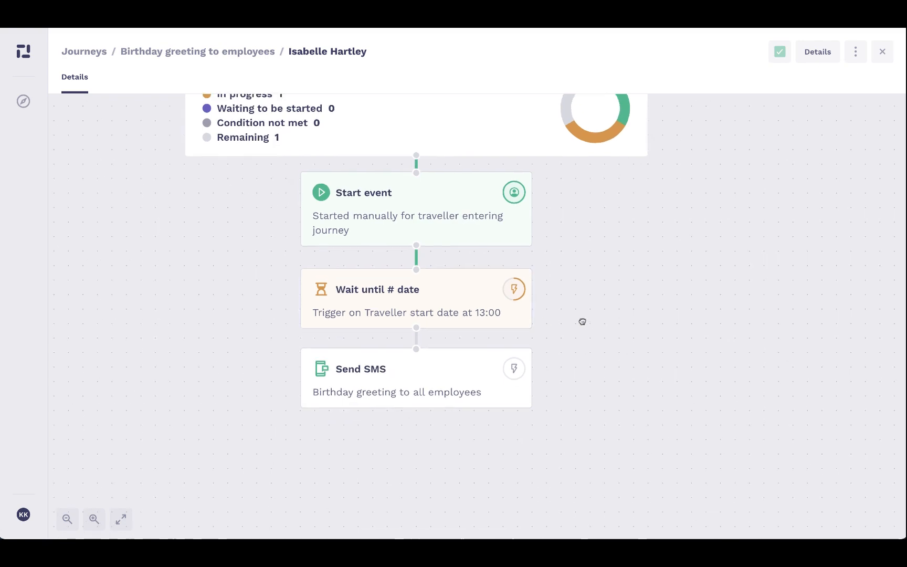
Open this traveller's Send SMS step and preview the personalised birthday message
click(441, 334)
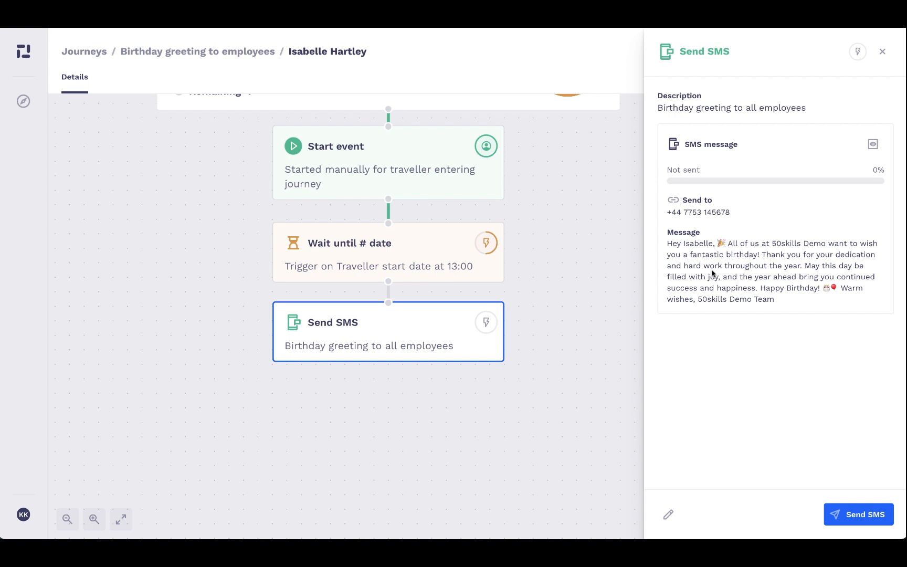
click(873, 145)
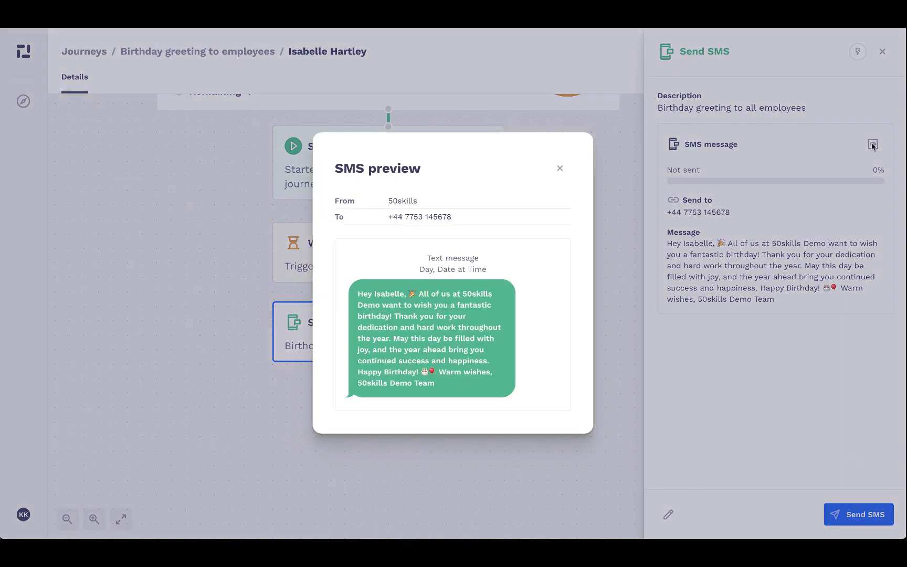